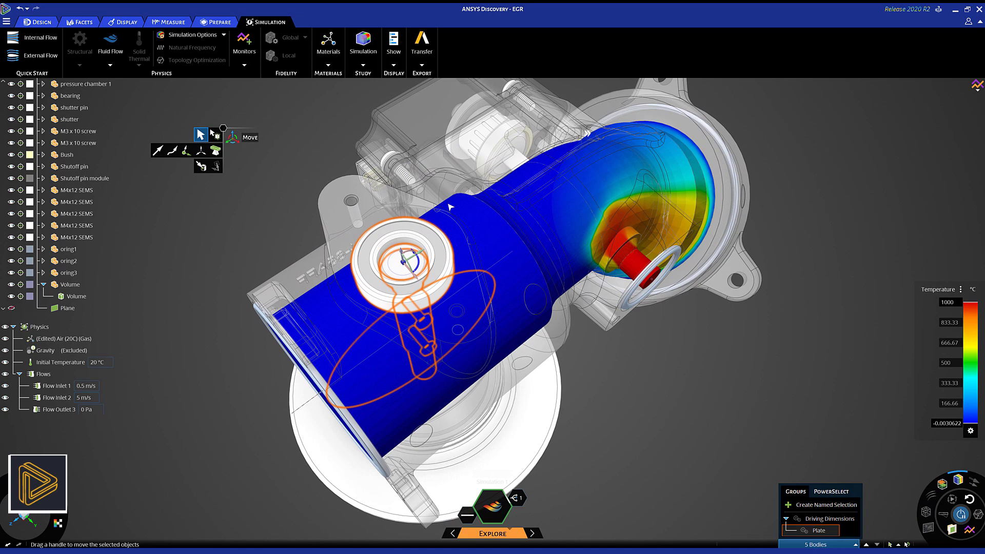
# Rotate the EGR valve's orange shutter and add a second flow inlet at 50 m/s
pyautogui.moveTo(428, 269); pyautogui.dragTo(418, 270)
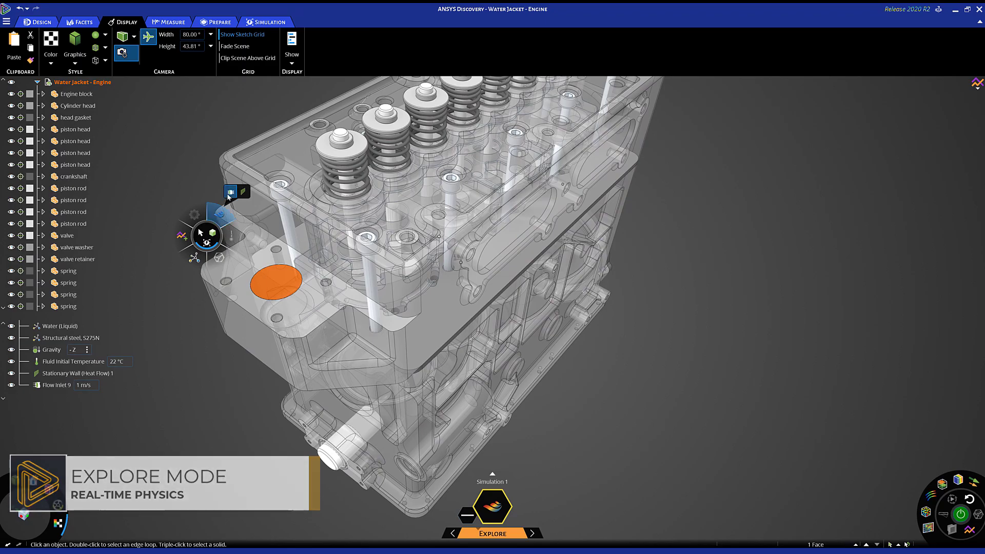
pyautogui.click(228, 197)
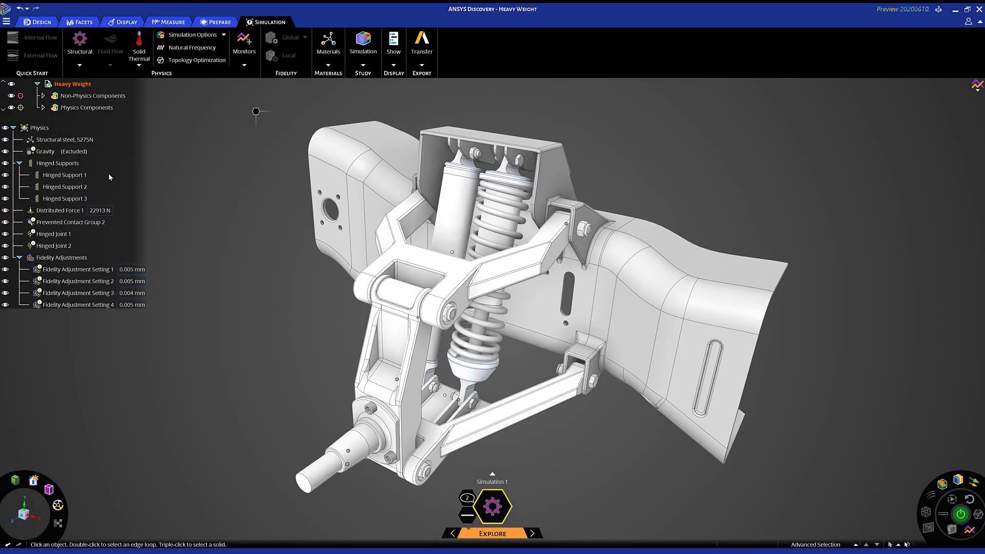
# Inspect Hinged Support 1 on the heavy suspension, then bring up the File menu
pyautogui.click(76, 178)
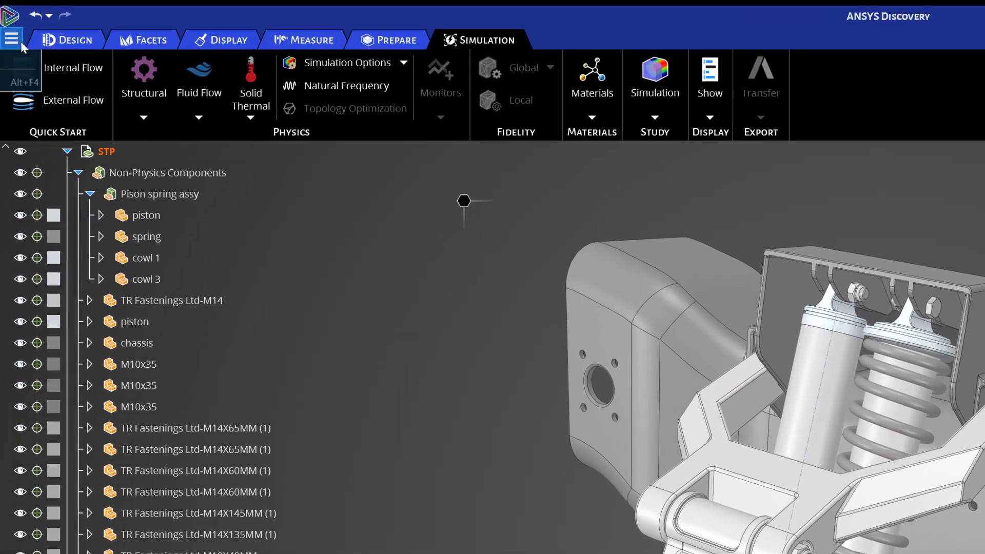
pyautogui.click(21, 46)
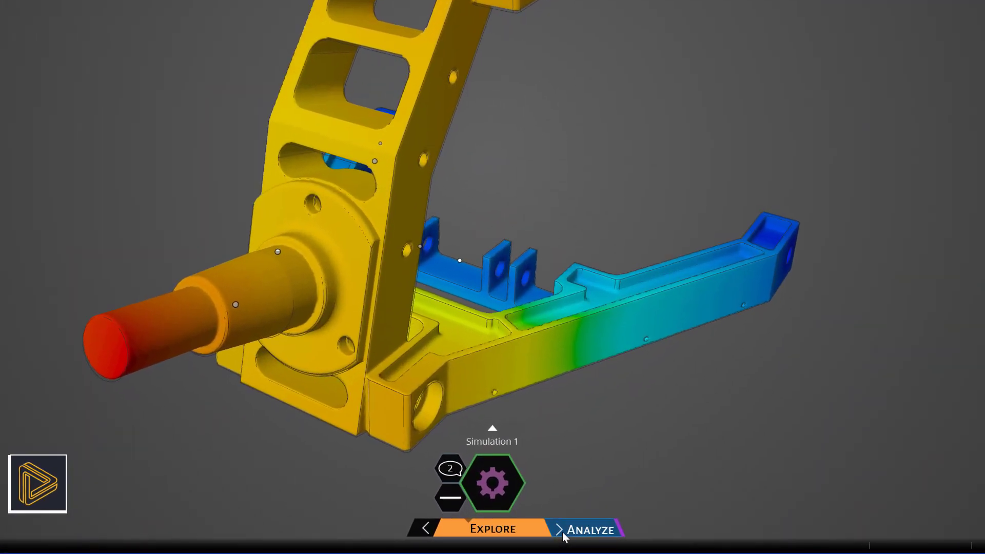
# Switch the optimized suspension design to high-fidelity Analyze mode
pyautogui.click(563, 534)
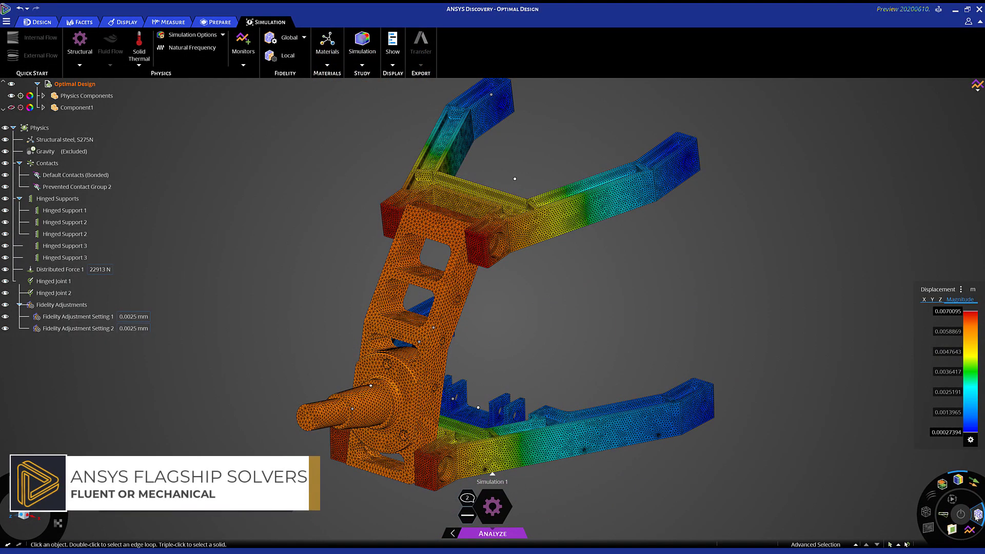
pyautogui.scroll(5, 455, 297)
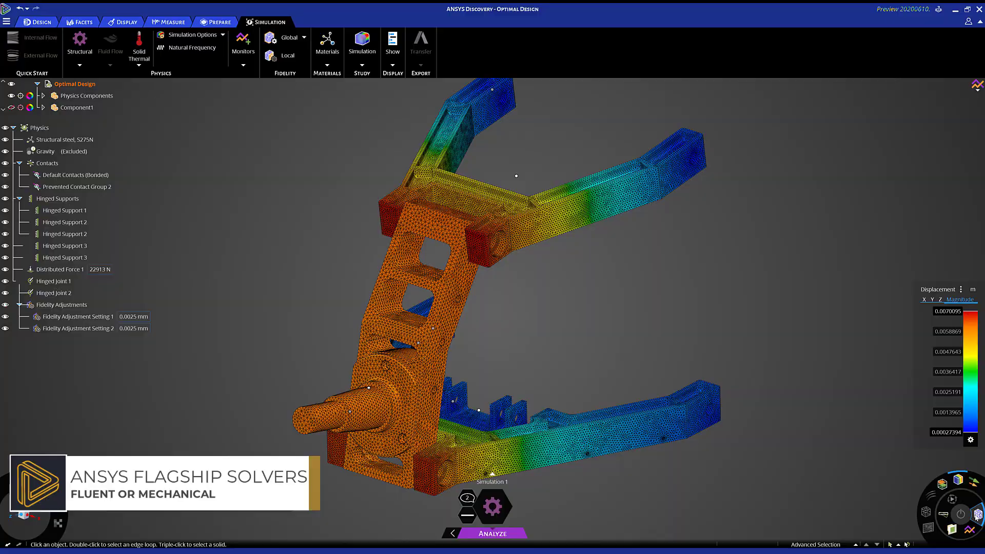
pyautogui.scroll(2, 467, 177)
pyautogui.scroll(2, 467, 177)
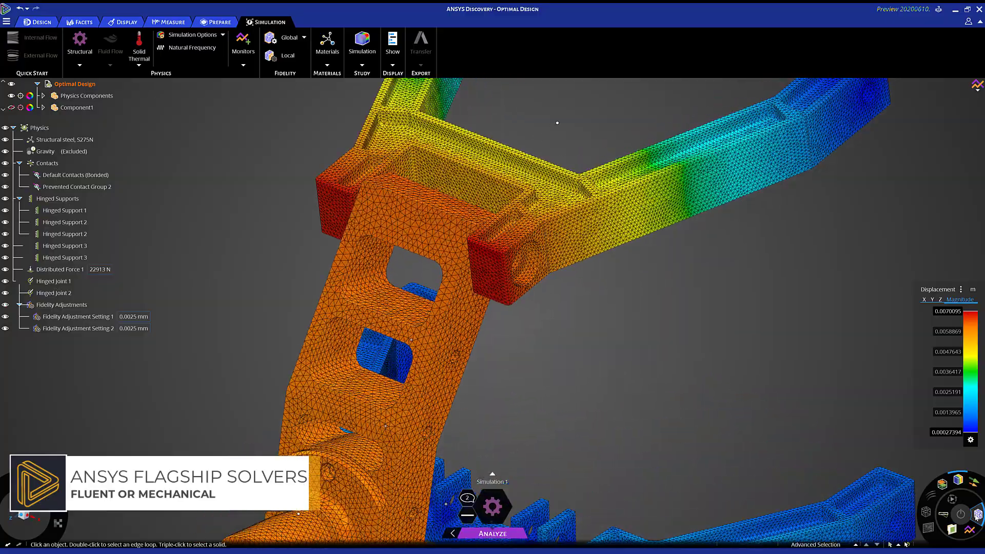
pyautogui.scroll(2, 467, 177)
pyautogui.scroll(2, 467, 178)
pyautogui.scroll(2, 454, 201)
pyautogui.scroll(2, 454, 202)
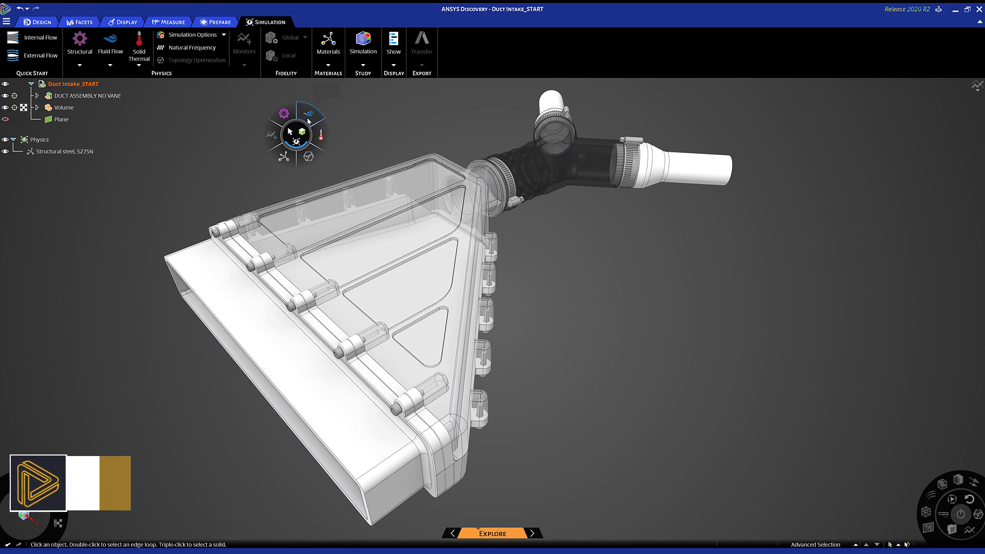
# Make the top face and pipe end 1 m/s water inlets, showing velocity as streamlines
pyautogui.click(308, 115)
pyautogui.click(551, 100)
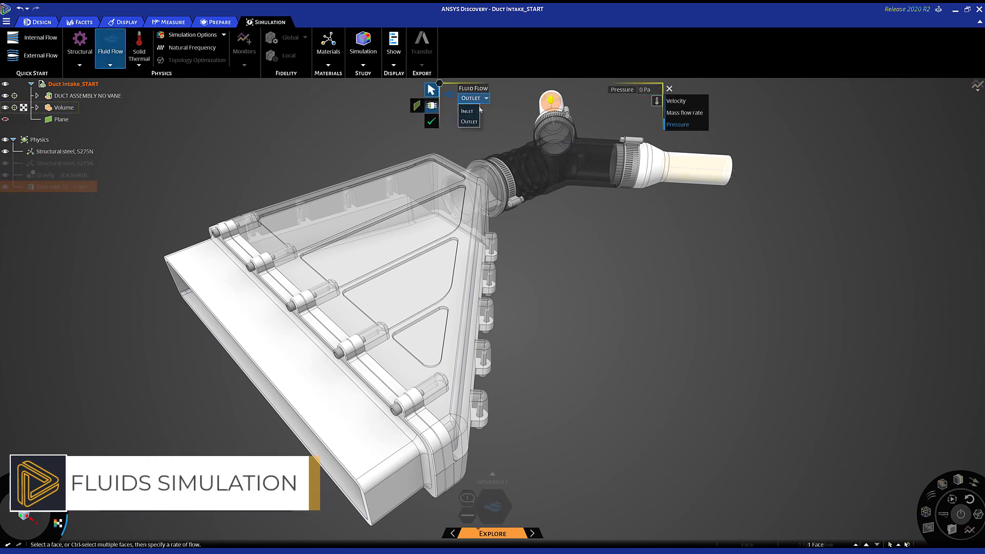
pyautogui.click(470, 111)
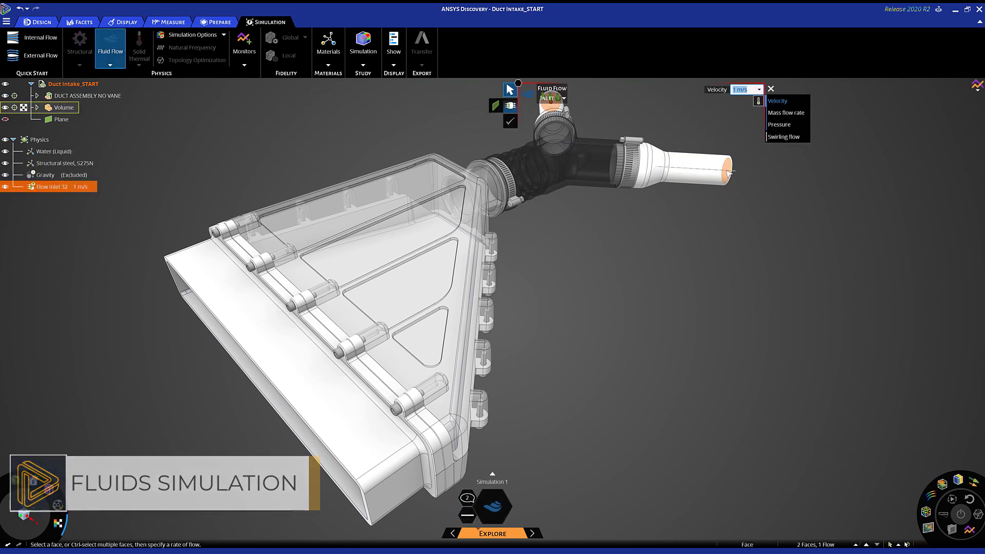
pyautogui.click(729, 174)
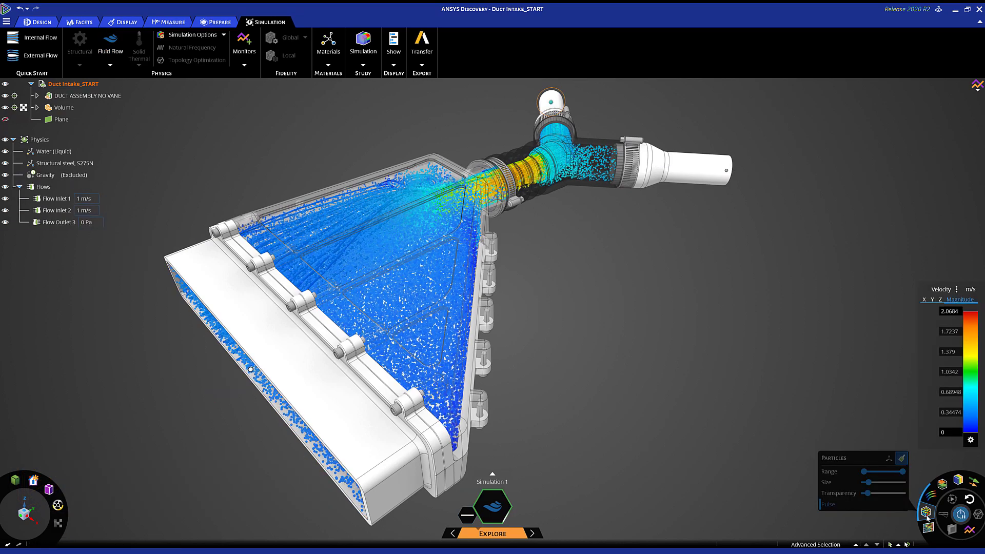
pyautogui.click(929, 529)
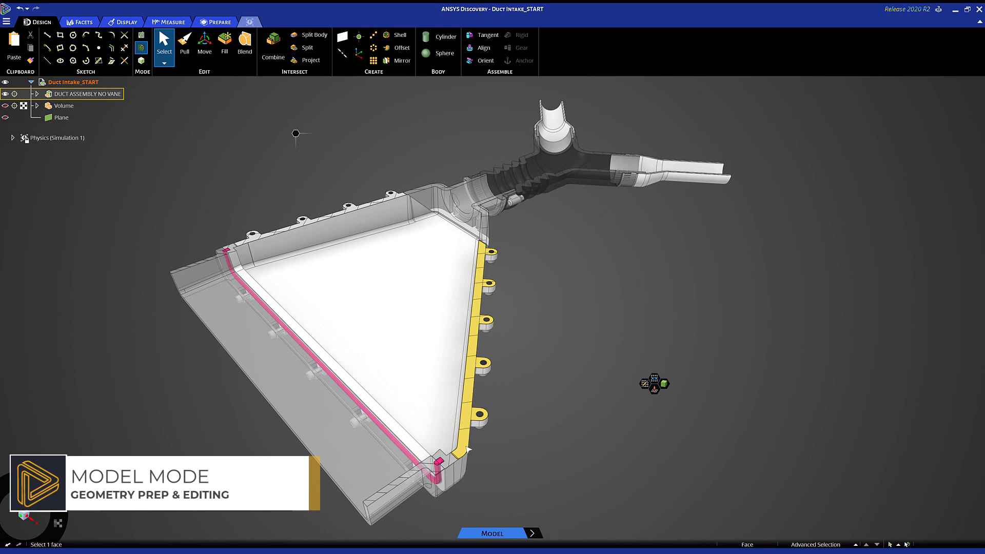
# Sketch four spline vane profiles in plan view and begin pulling them with Pull
pyautogui.press('v')
pyautogui.rightClick(328, 96)
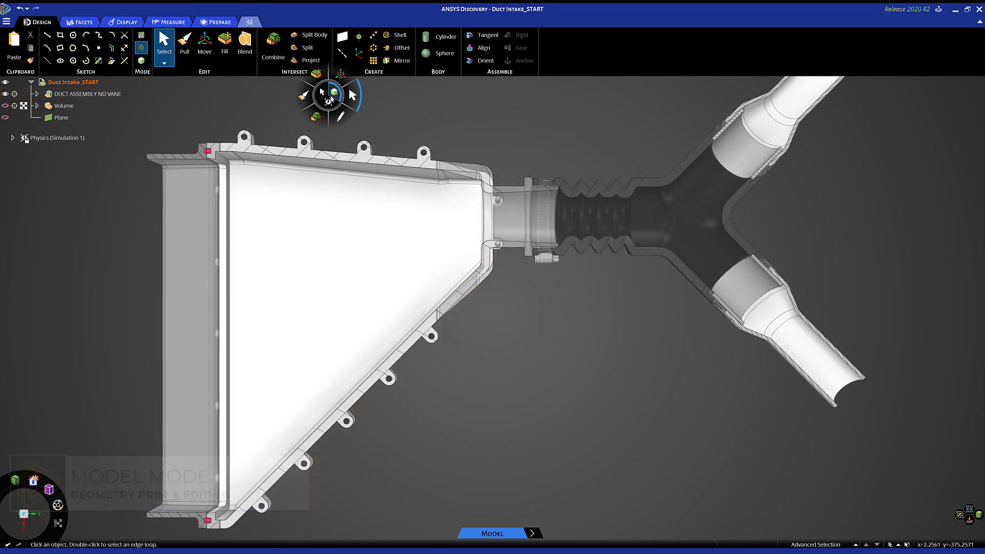
pyautogui.click(394, 144)
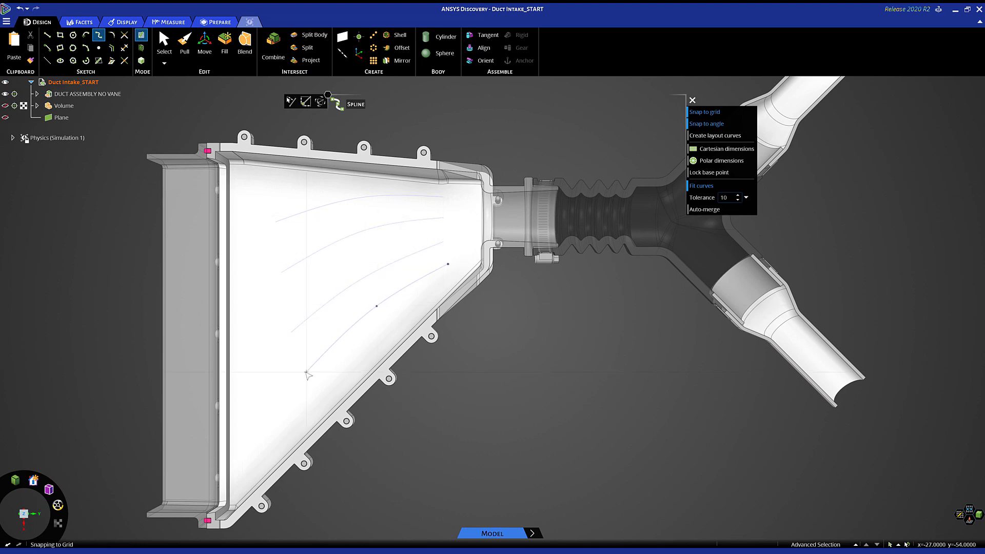
pyautogui.press('p')
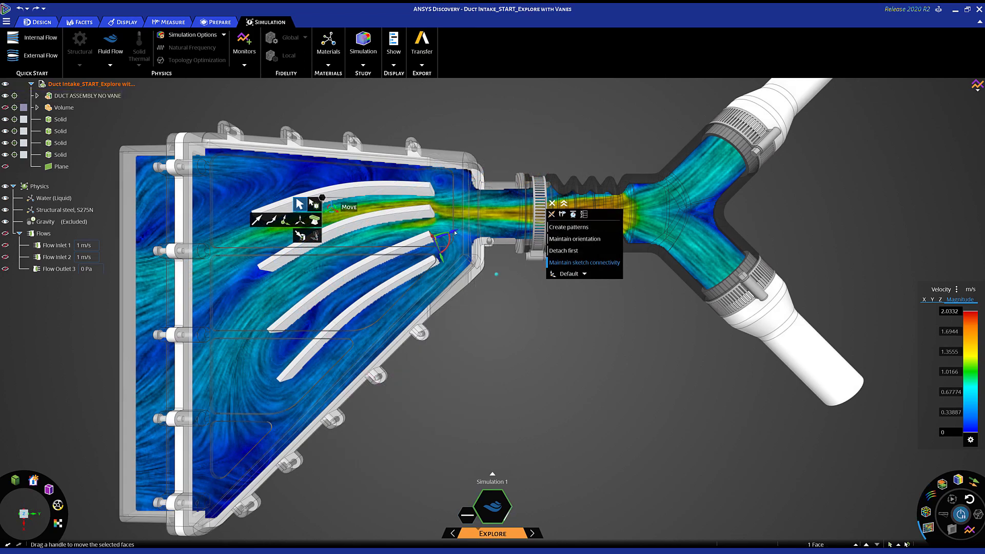
pyautogui.scroll(3, 496, 275)
# Select duct vanes in Explore and reposition the lowest vane
pyautogui.click(293, 291)
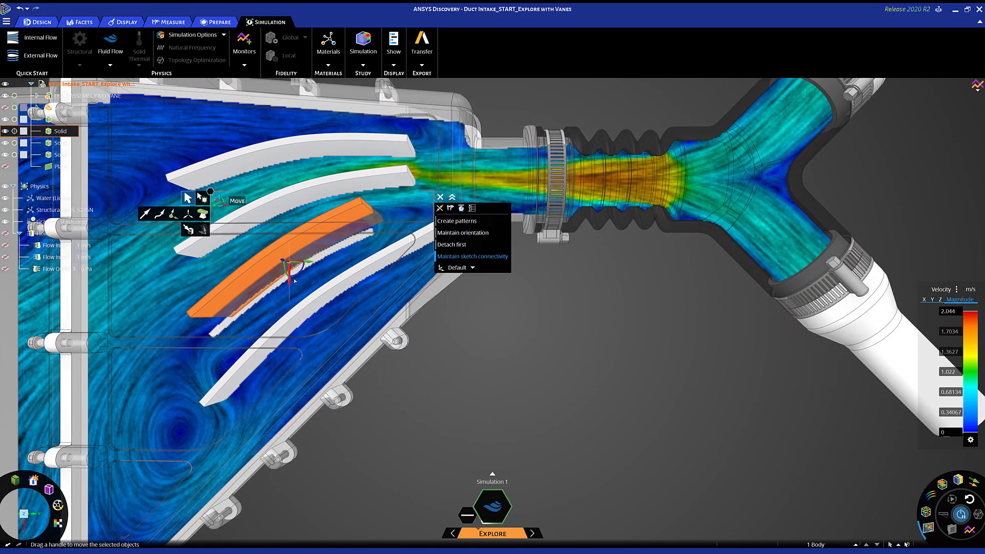
pyautogui.click(446, 337)
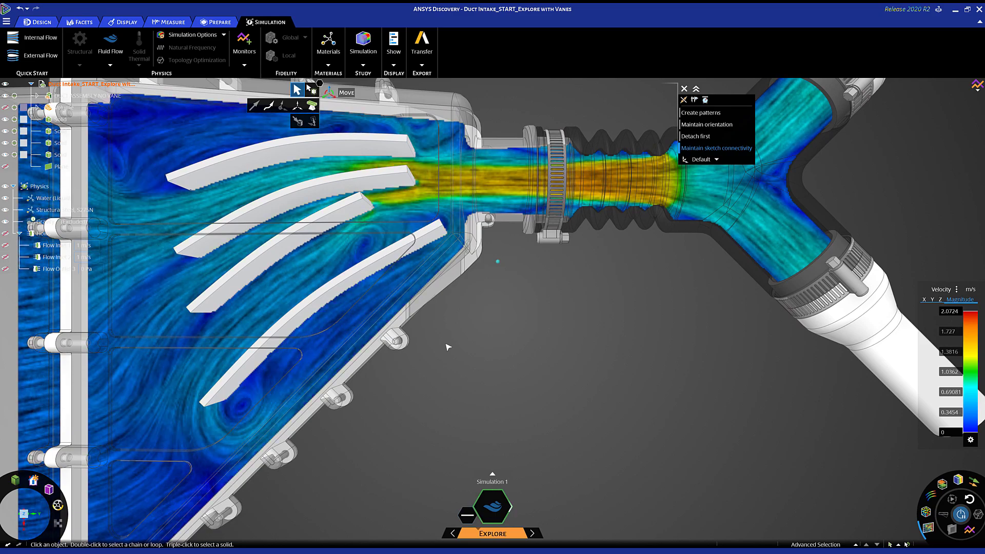
pyautogui.click(384, 267)
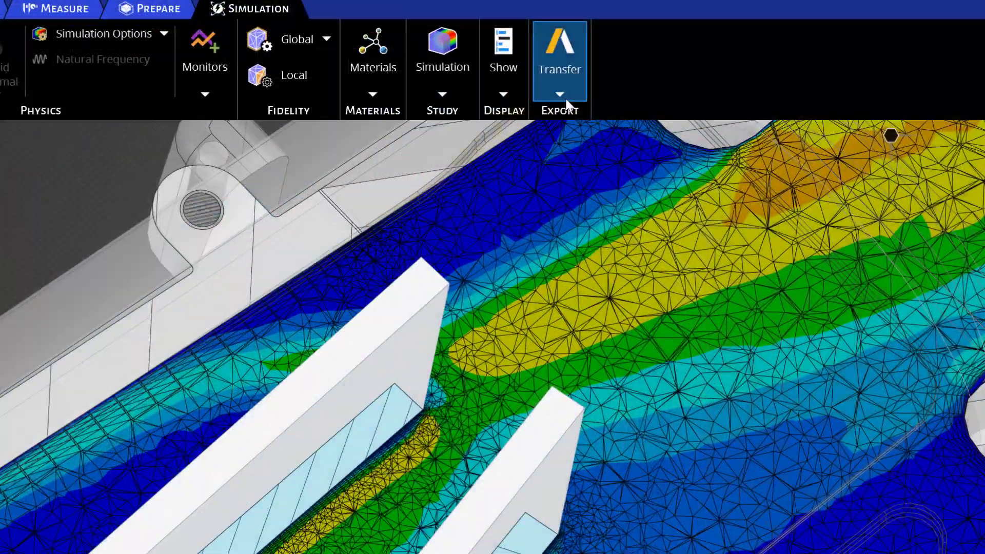
# List the available export solvers and orbit the Fluent baffle mesh to view it from above
pyautogui.click(583, 101)
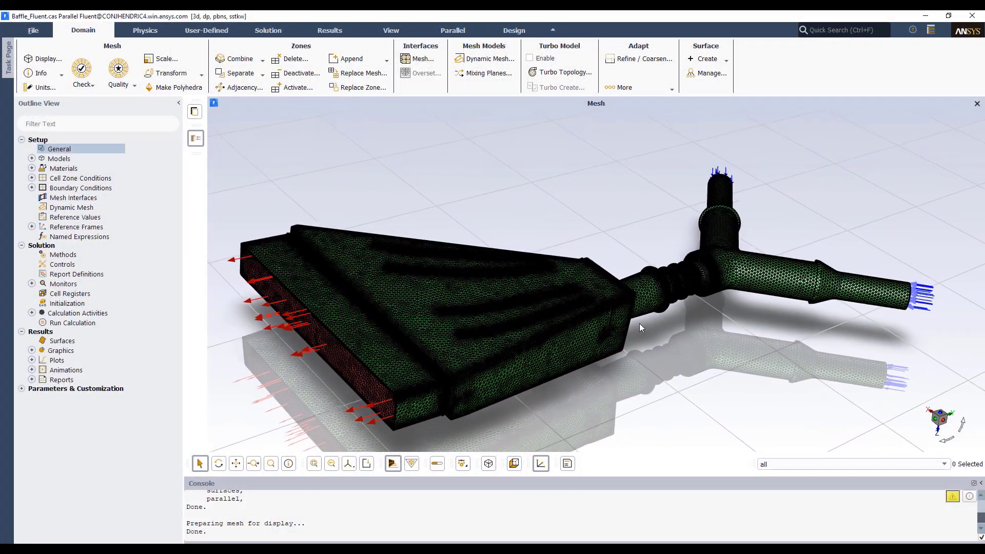
pyautogui.moveTo(639, 327)
pyautogui.mouseDown()
pyautogui.moveTo(639, 368)
pyautogui.moveTo(614, 384)
pyautogui.mouseUp()
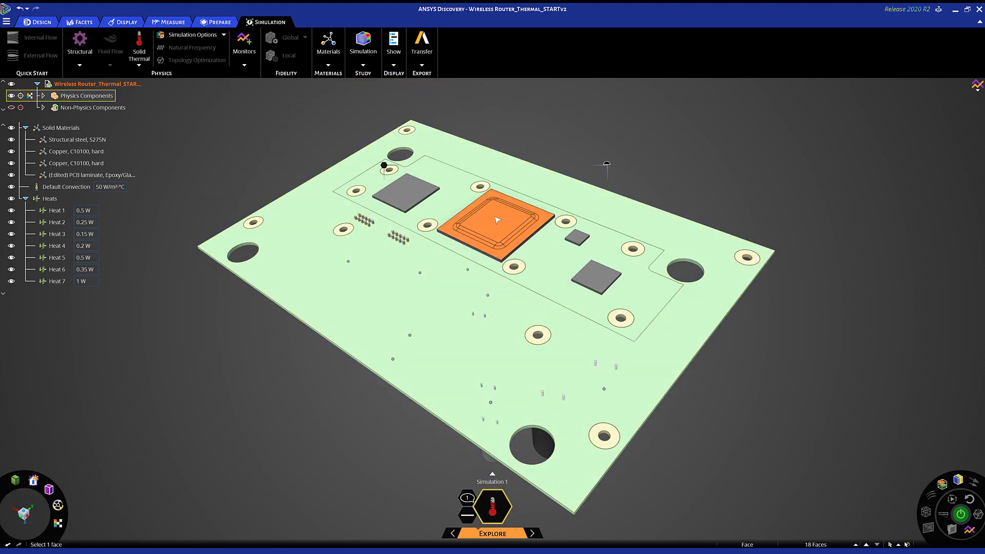
# Apply a 30 W heat load to the CPU and add a maximum-temperature monitor on it
pyautogui.press('Escape')
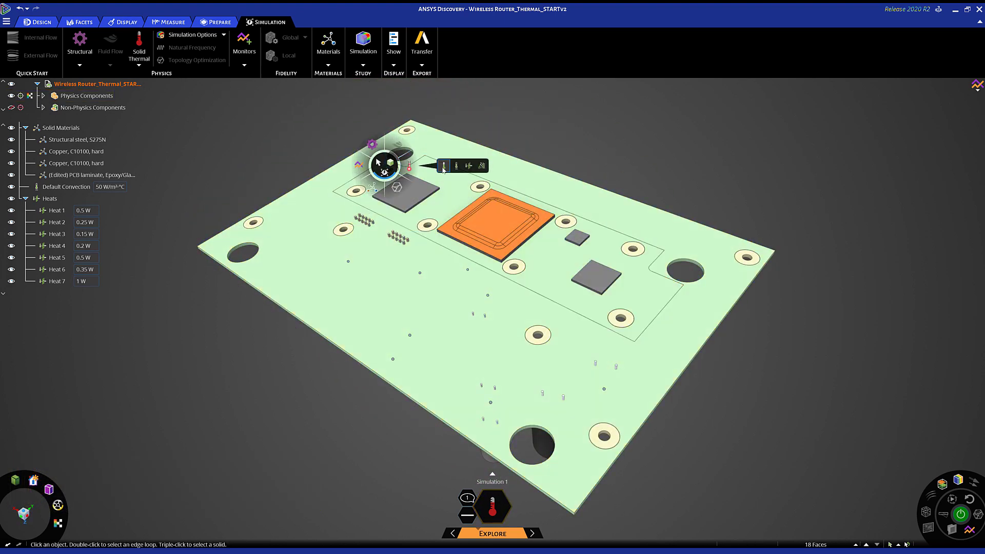
pyautogui.click(469, 167)
pyautogui.press('Return')
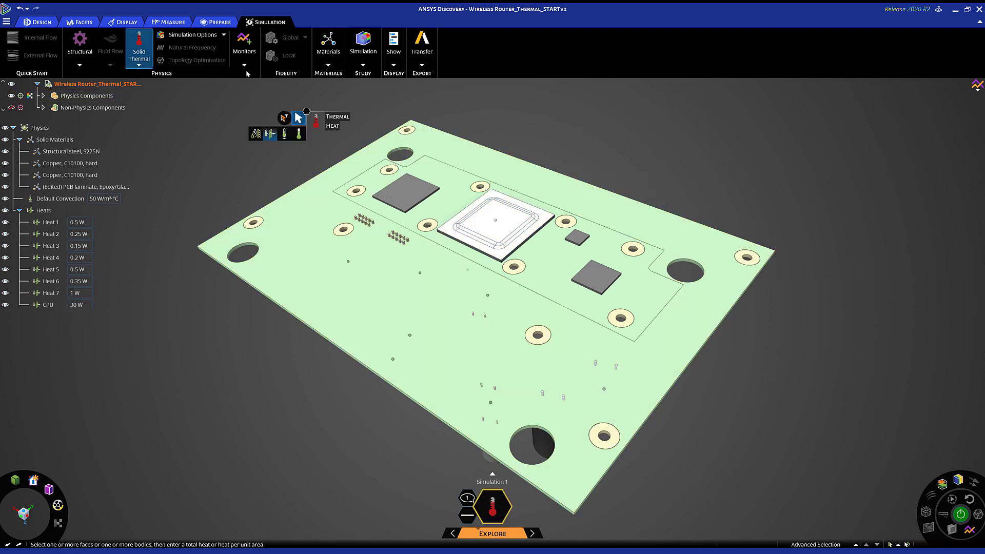
pyautogui.click(255, 98)
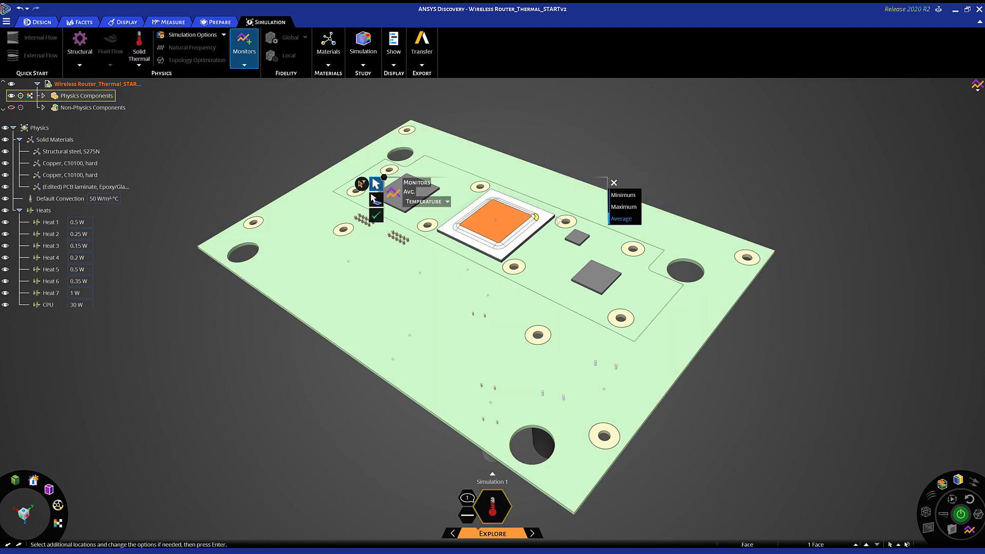
pyautogui.click(616, 208)
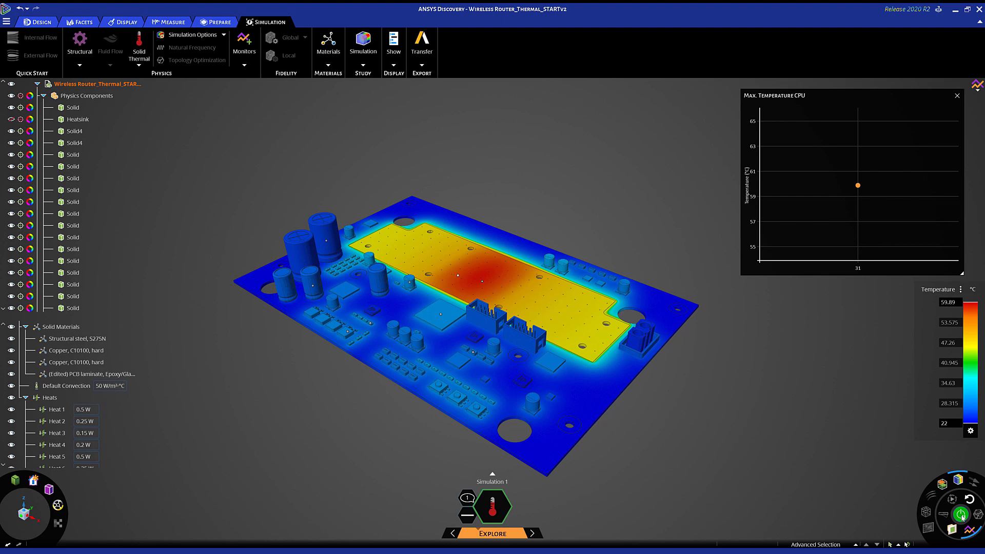
# Set Default Convection to 5 W/m²·°C, then switch on the Heatsink body
pyautogui.press('BackSpace')
pyautogui.press('Return')
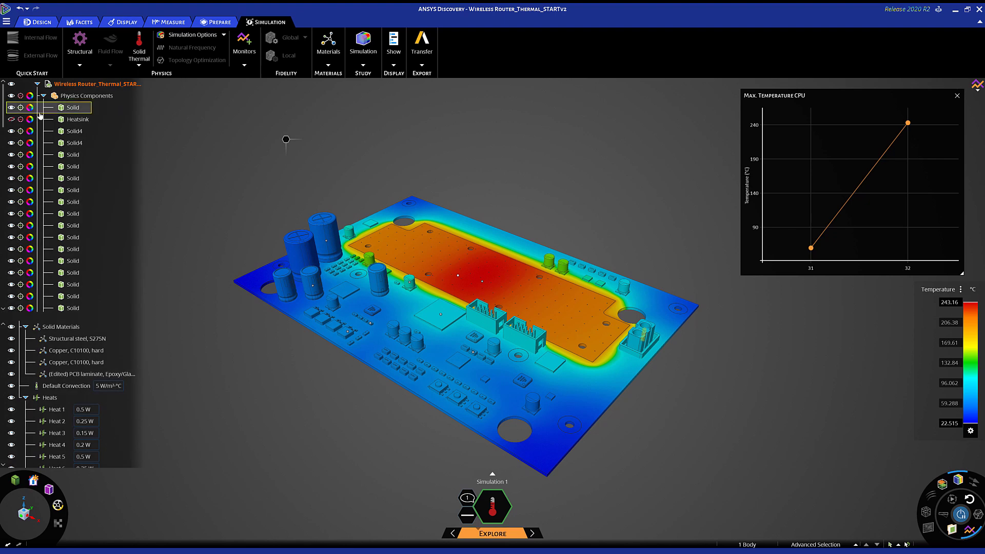
pyautogui.click(11, 120)
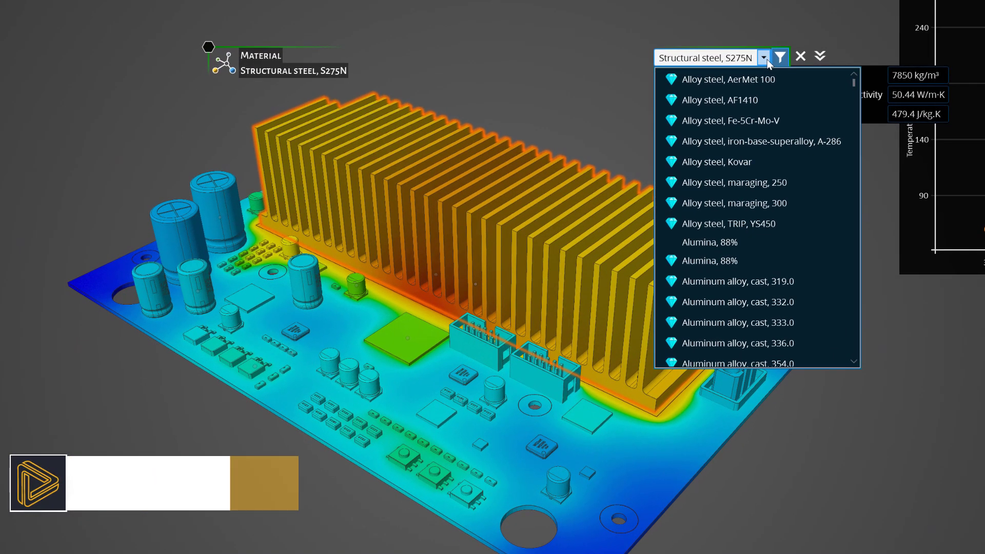
pyautogui.moveTo(855, 81); pyautogui.dragTo(860, 120)
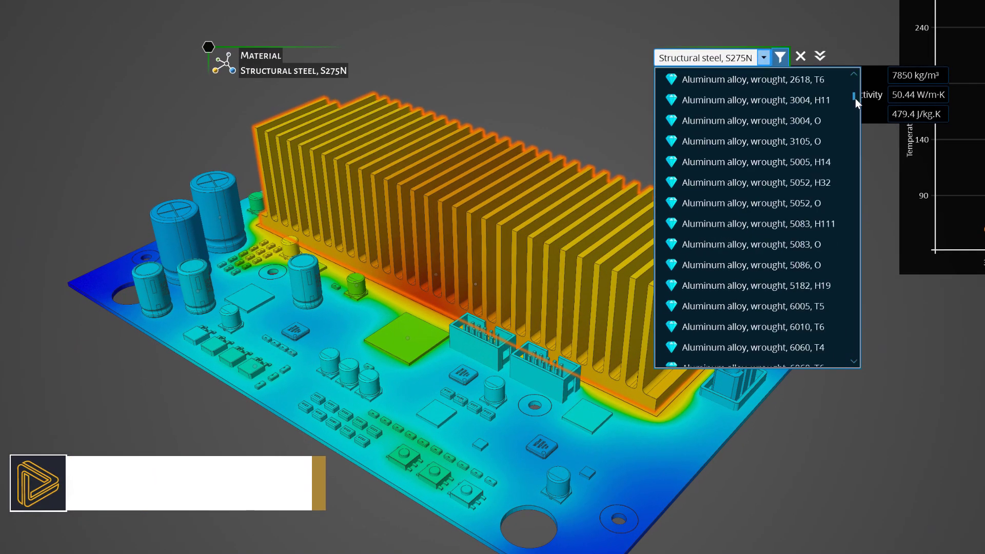
pyautogui.scroll(5, 857, 124)
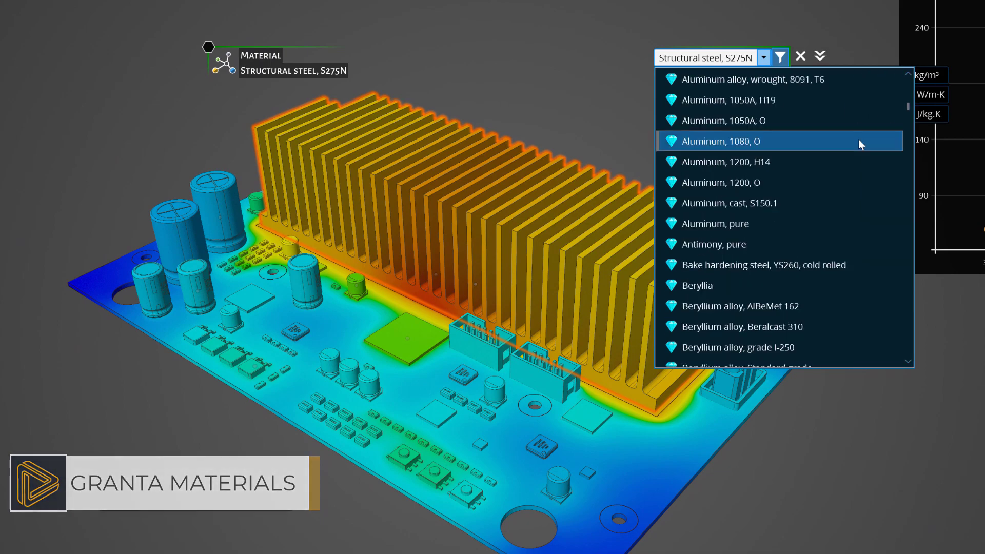
# Choose Aluminum, 1080, O from the Granta list as the heatsink material
pyautogui.click(858, 142)
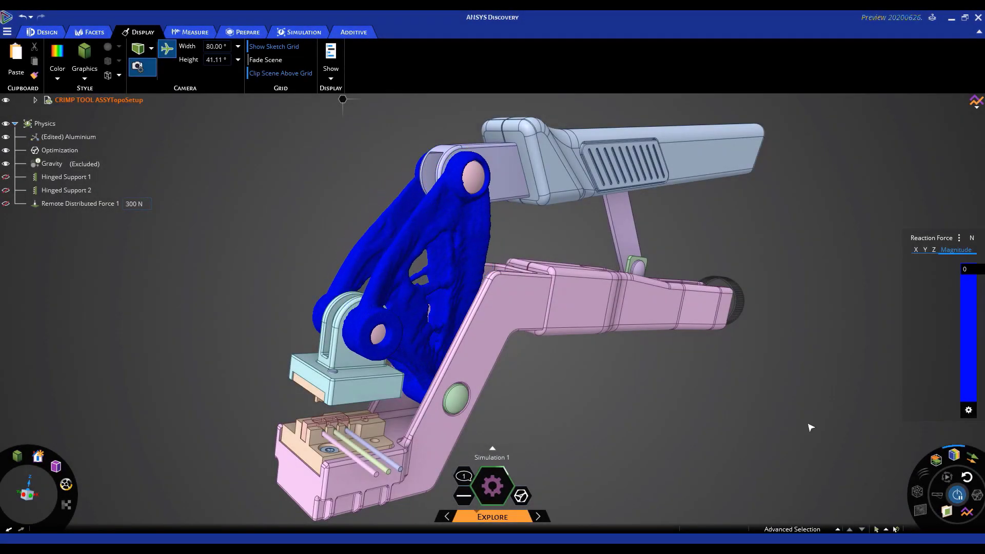
# Orbit and zoom around the crimp tool to inspect the optimised blue linkage from several angles
pyautogui.moveTo(510, 319)
pyautogui.mouseDown(button='middle')
pyautogui.moveTo(509, 337)
pyautogui.moveTo(587, 396)
pyautogui.mouseUp(button='middle')
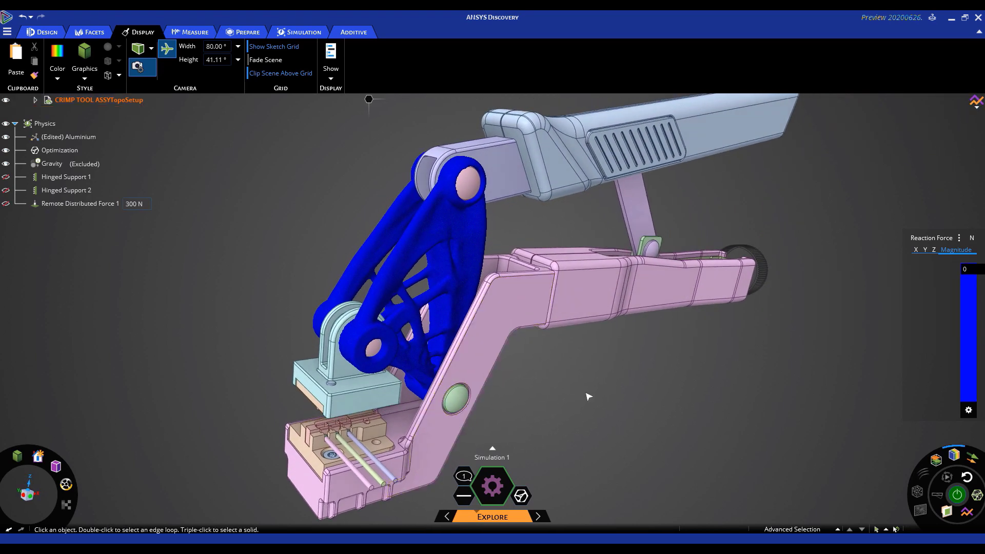
pyautogui.scroll(2, 591, 396)
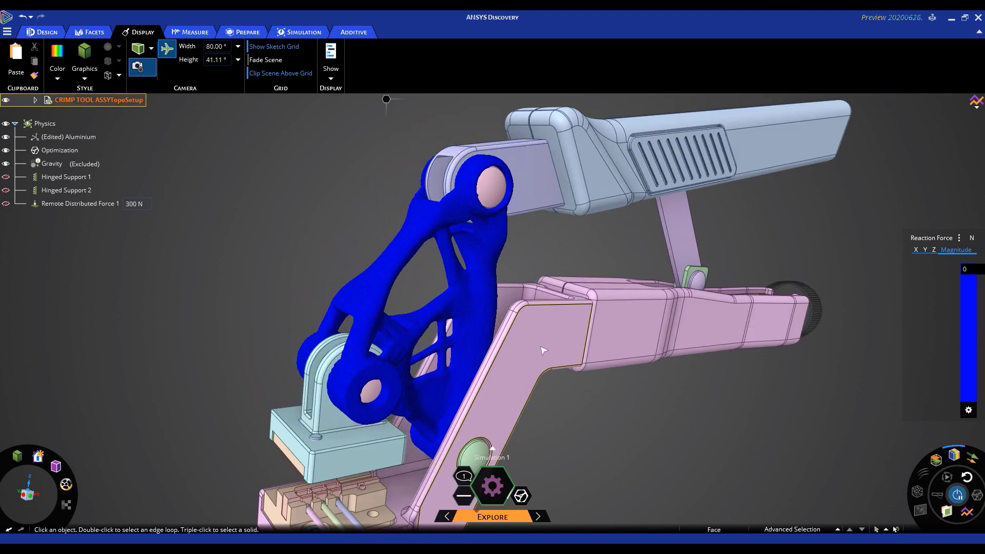
pyautogui.moveTo(541, 351); pyautogui.dragTo(540, 345, button='middle')
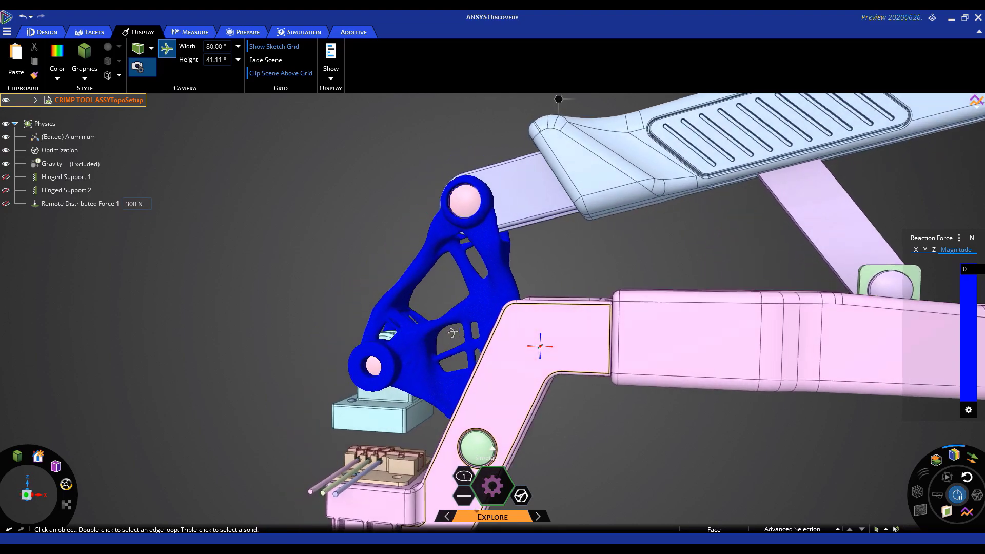
pyautogui.moveTo(452, 333); pyautogui.dragTo(512, 349, button='middle')
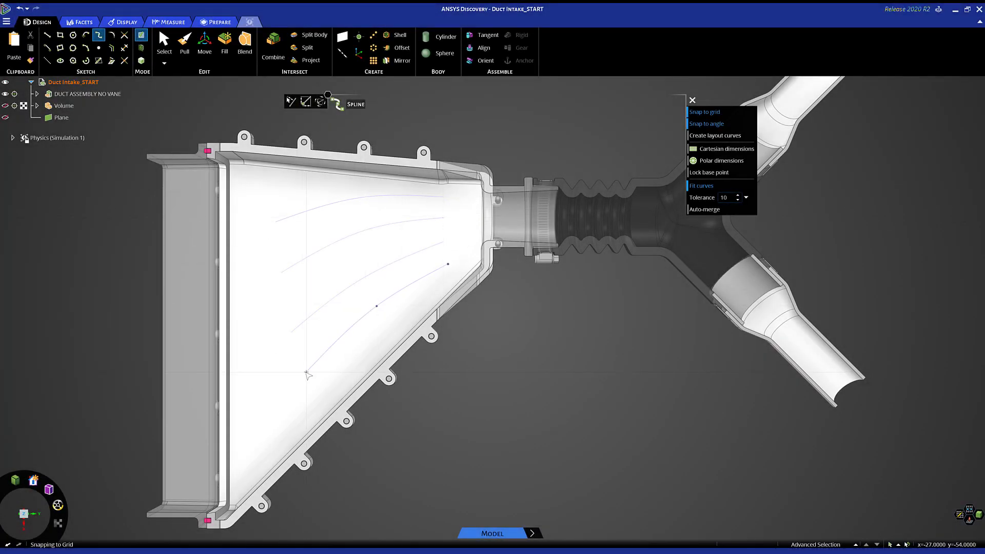
# Finish the duct curve sketch, shift the EGR plate with Flow Inlet 2 at 50 m/s, and reshape the heatsink fins
pyautogui.press('p')
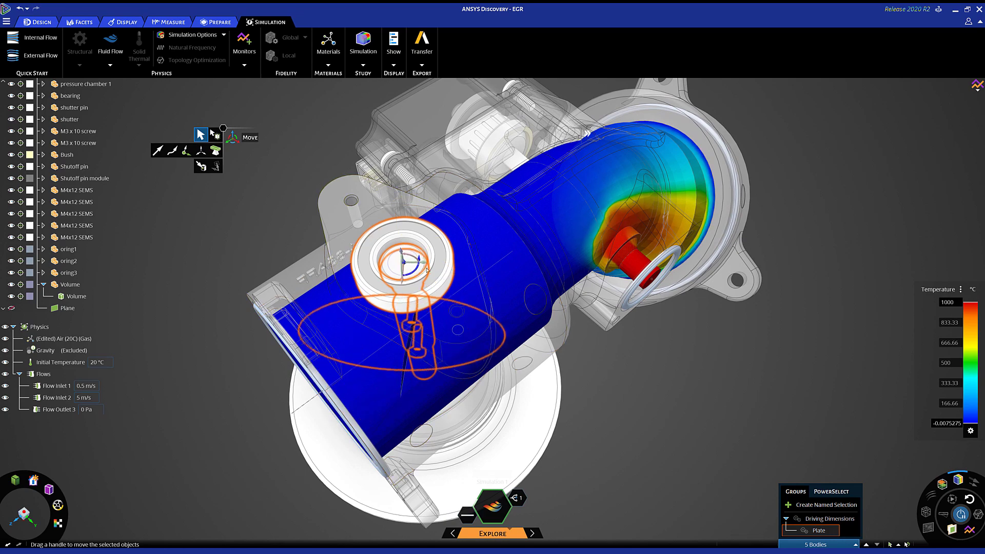
pyautogui.moveTo(427, 268); pyautogui.dragTo(417, 269)
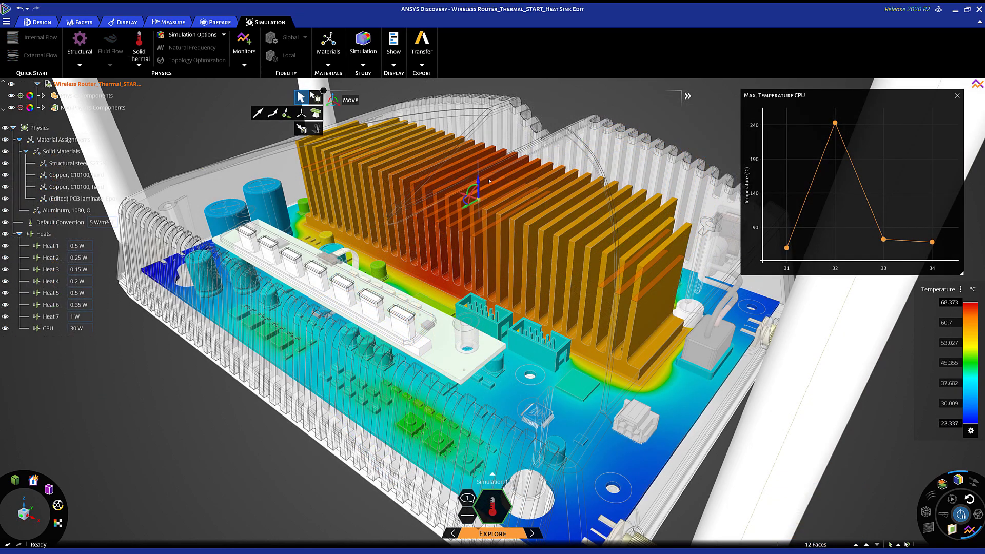
pyautogui.moveTo(489, 180); pyautogui.dragTo(471, 187)
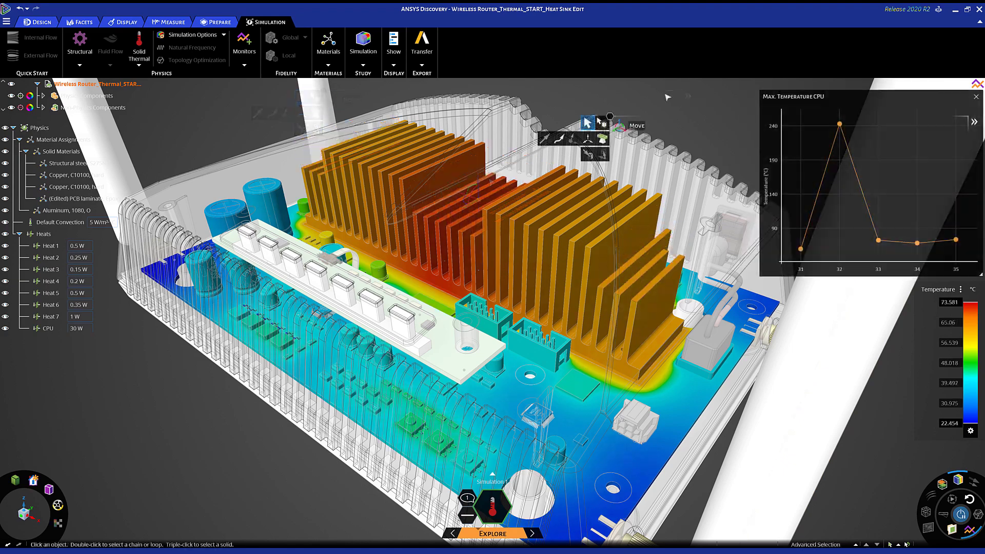